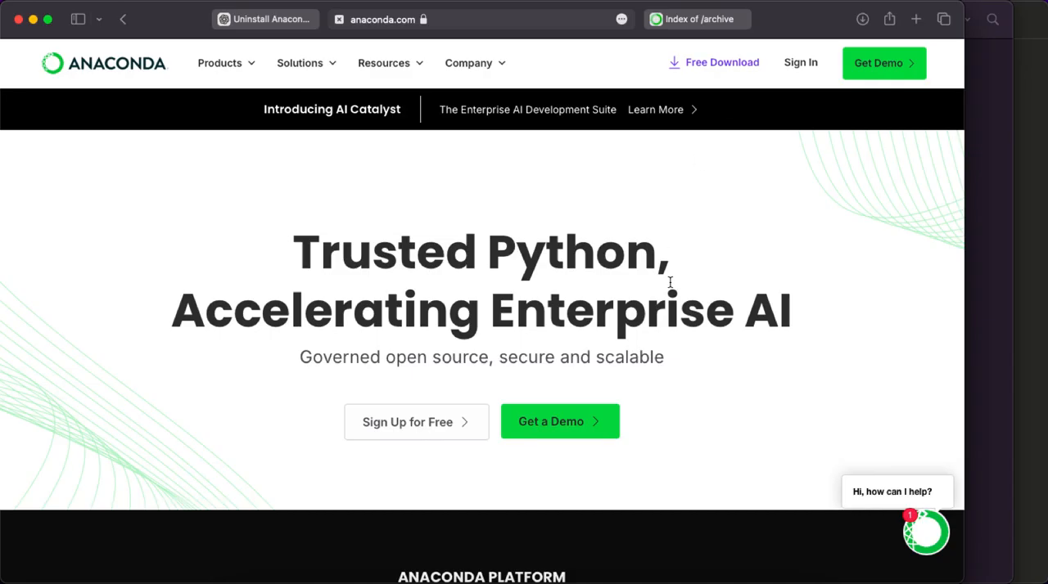
# Step: Go to Anaconda's free download page and sign in with the existing Google account, allowing anaconda.com access to it
pyautogui.scroll(-10, 671, 283)
pyautogui.scroll(-10, 670, 287)
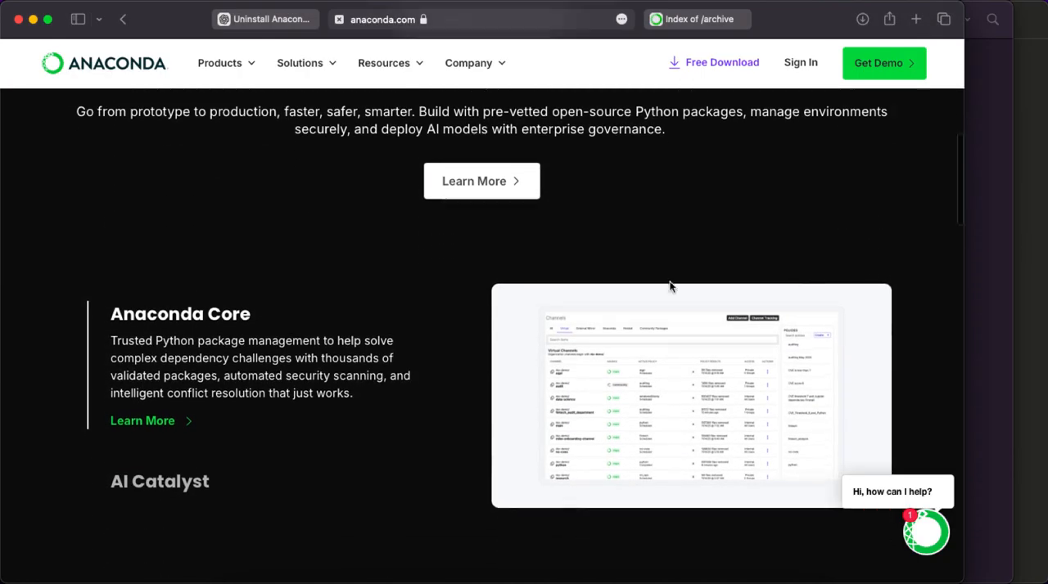
pyautogui.scroll(-4, 669, 283)
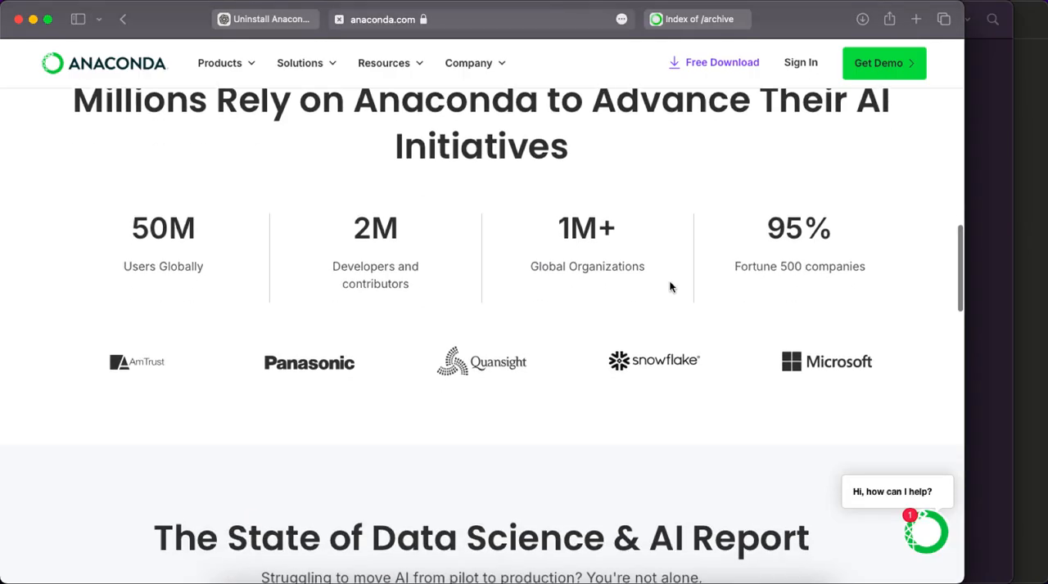
pyautogui.scroll(15, 670, 286)
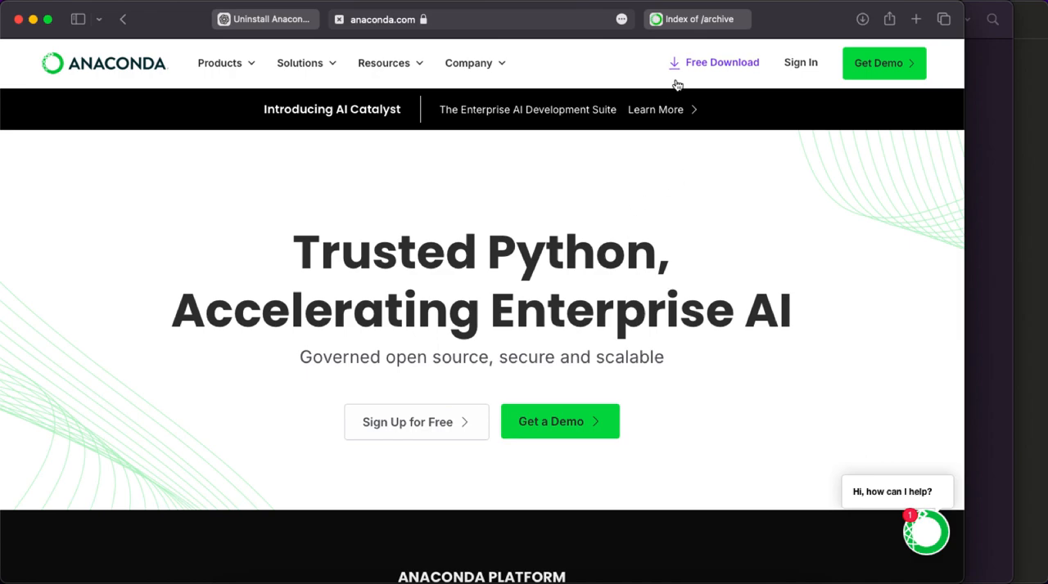
pyautogui.click(717, 63)
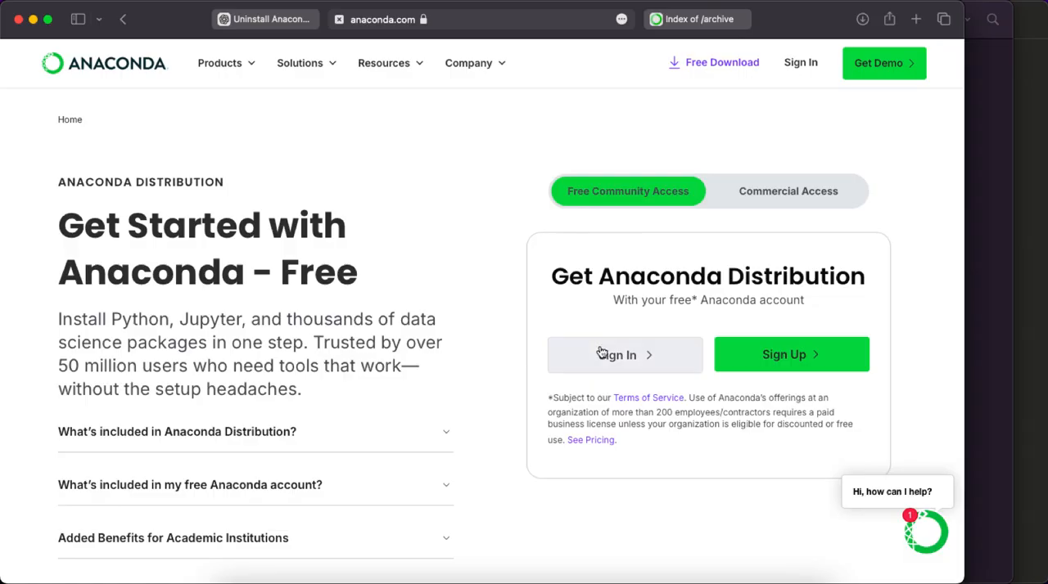
pyautogui.click(640, 358)
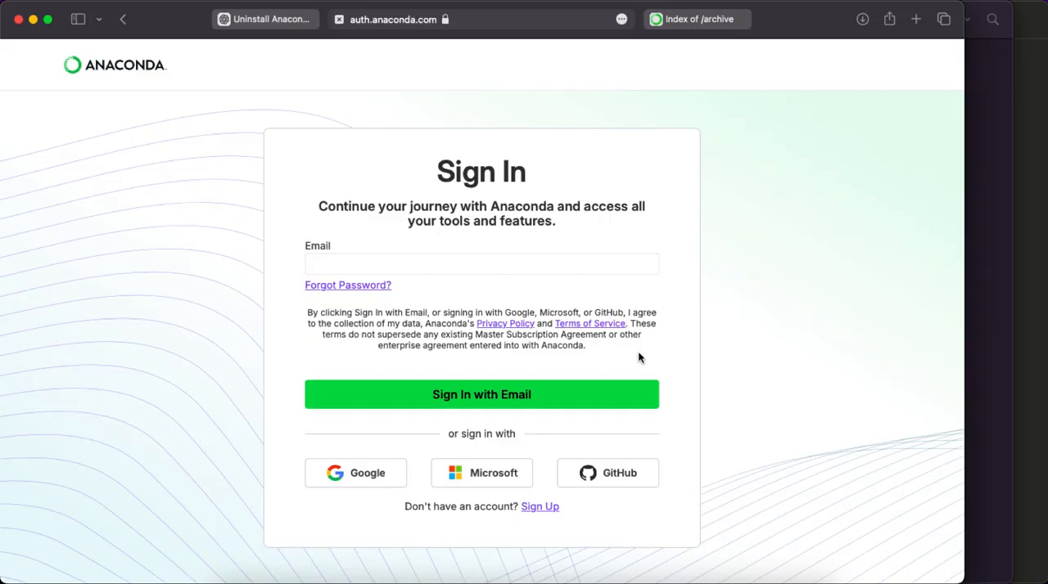
pyautogui.click(325, 486)
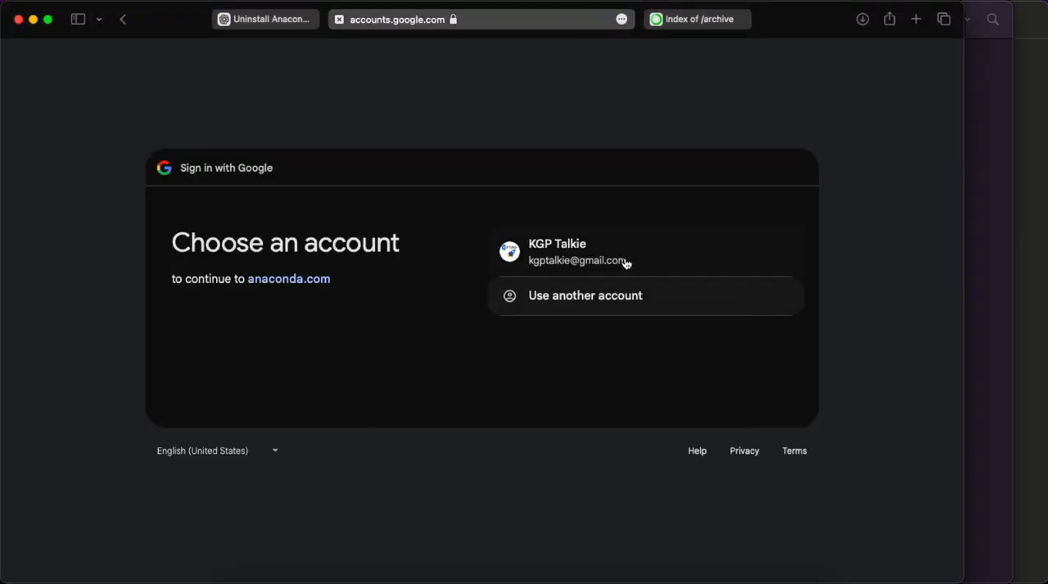
pyautogui.click(638, 261)
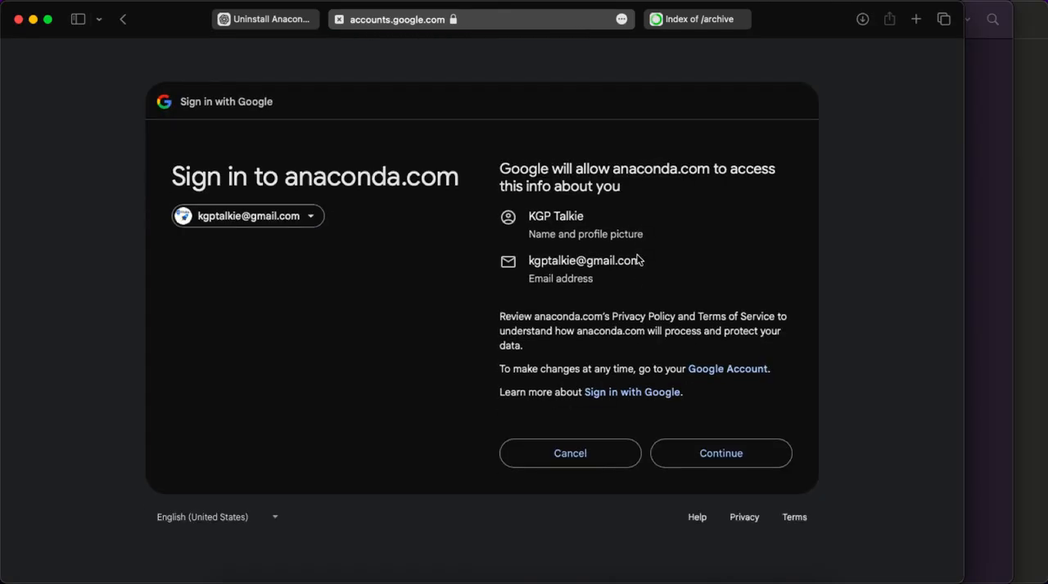
pyautogui.click(700, 454)
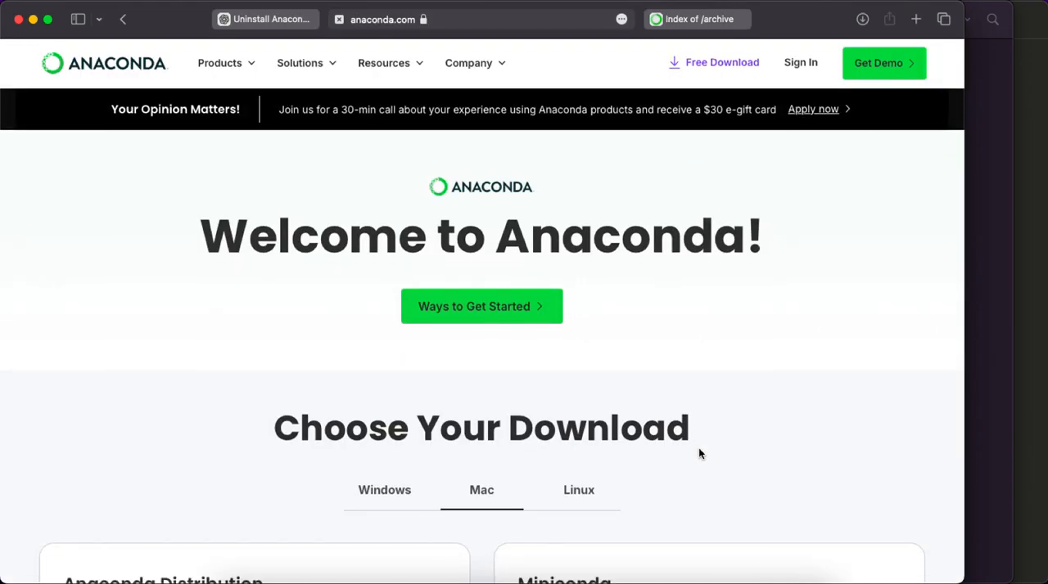
# Step: Download the 64-Bit (Intel chip) Graphical Installer of Anaconda Distribution for Mac
pyautogui.scroll(-3, 698, 452)
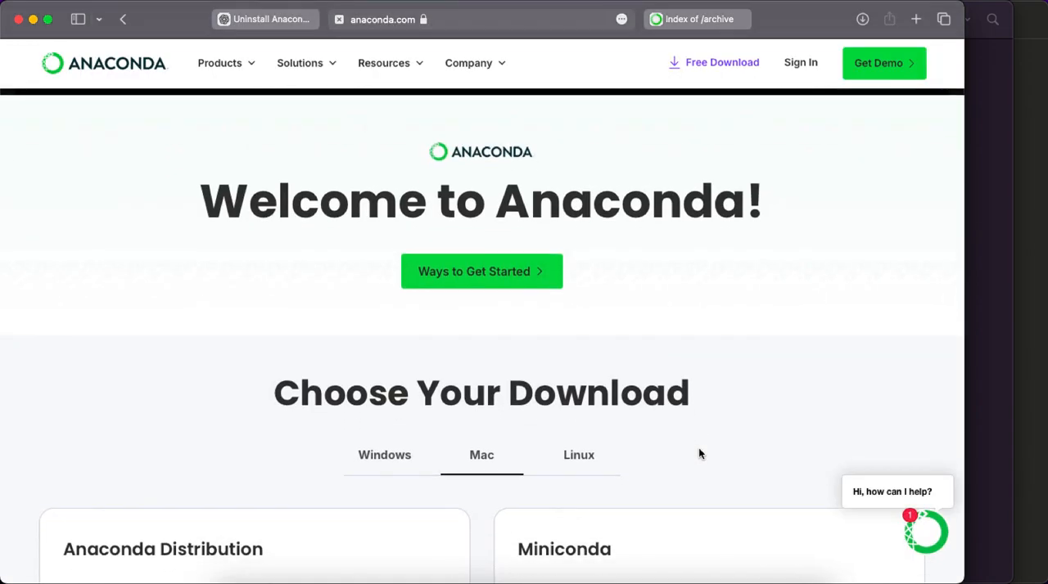
pyautogui.scroll(-3, 698, 448)
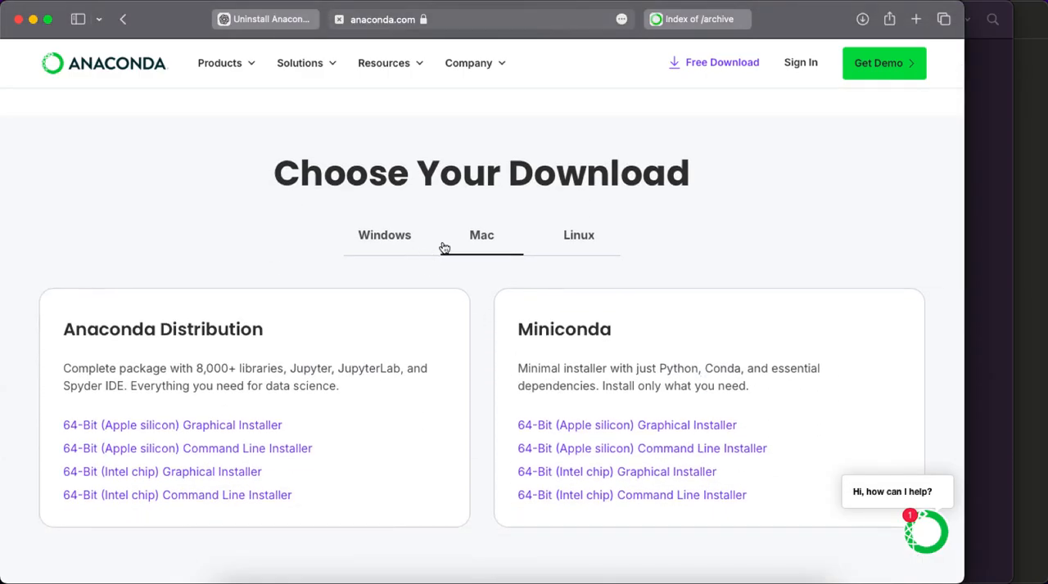
pyautogui.scroll(-2, 583, 257)
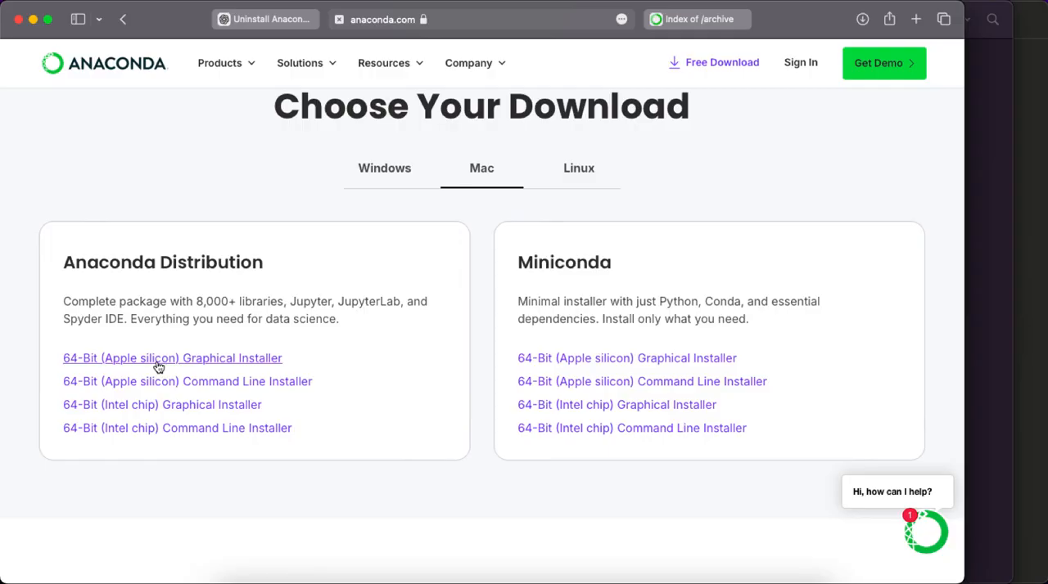
pyautogui.click(174, 414)
# Step: Launch the downloaded Anaconda3-2025.06-0-MacOSX-x86_64.pkg installer and allow it to run its compatibility check
pyautogui.click(864, 25)
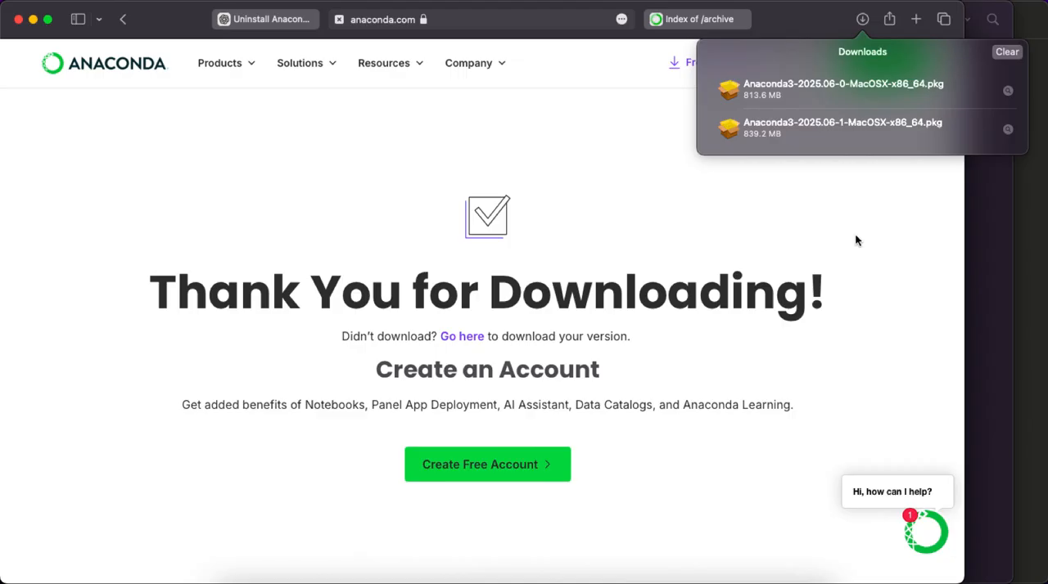
pyautogui.click(784, 91)
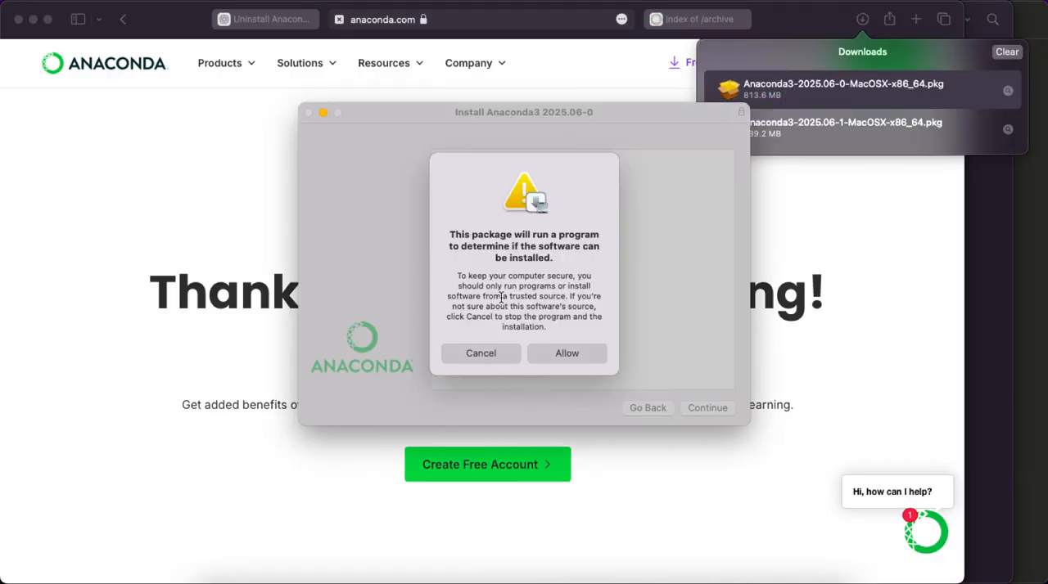
pyautogui.click(563, 362)
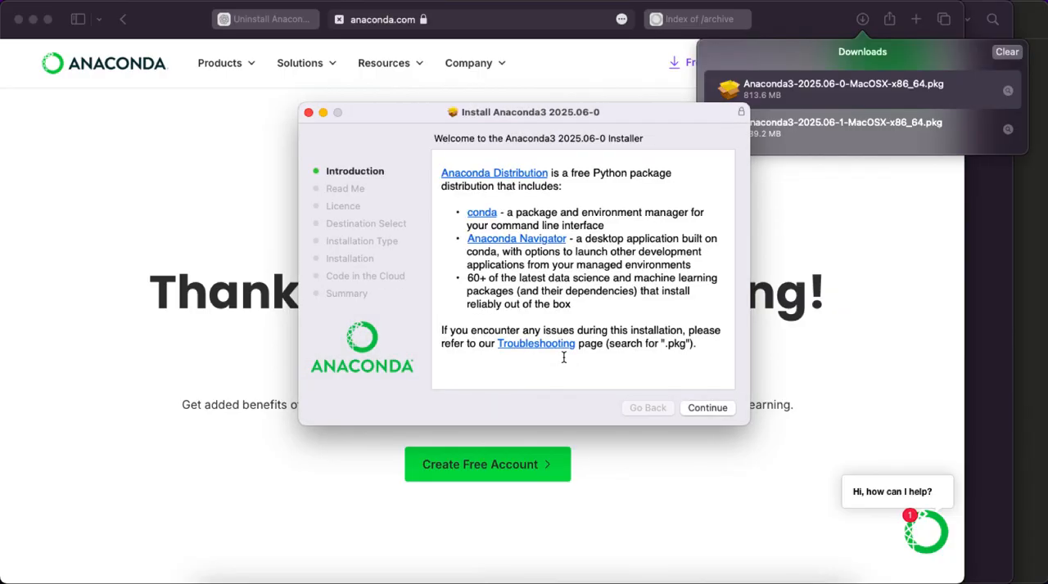
# Step: Proceed through the installer's introduction and Read Me pages and agree to the software licence
pyautogui.click(712, 409)
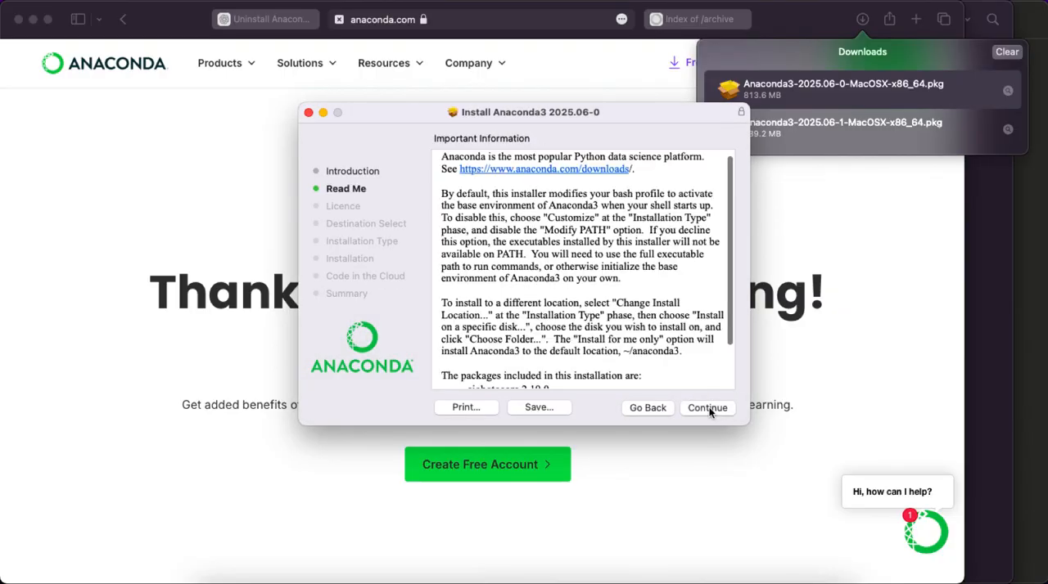
pyautogui.click(710, 409)
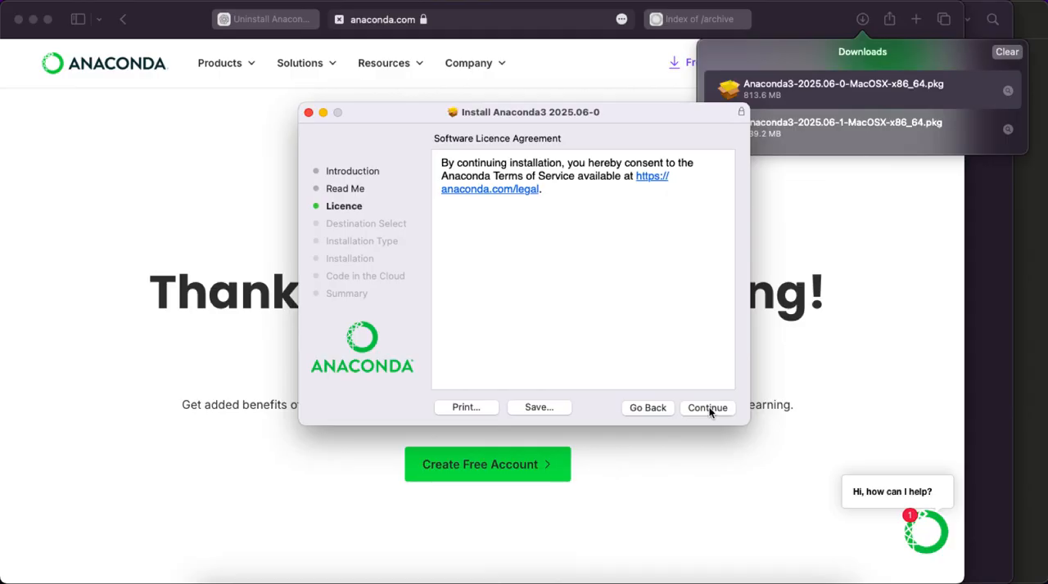
pyautogui.click(709, 408)
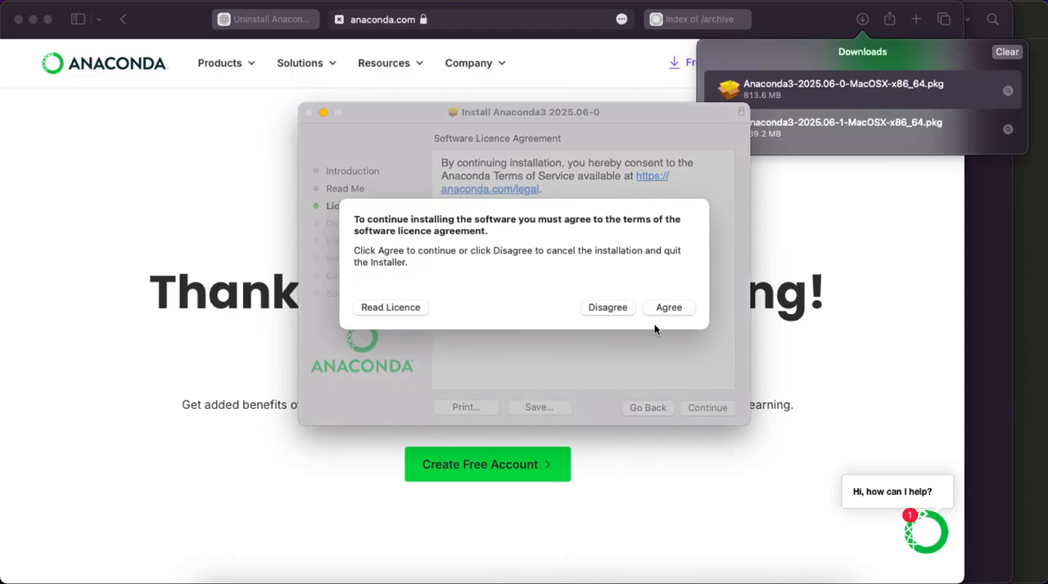
pyautogui.click(669, 309)
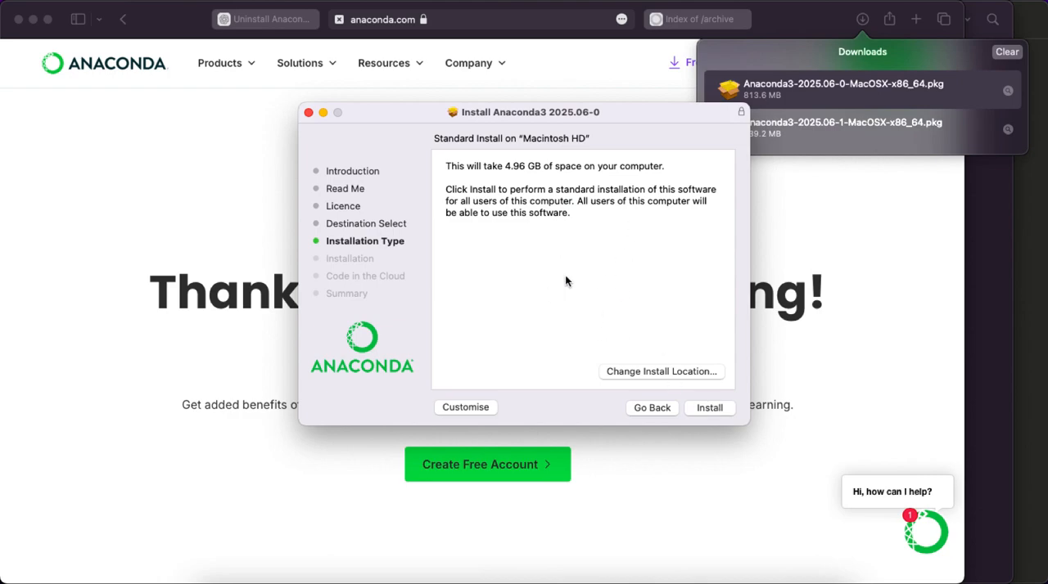
# Step: Choose installation for all users of this computer and start the install, authorising it with the account password
pyautogui.click(671, 374)
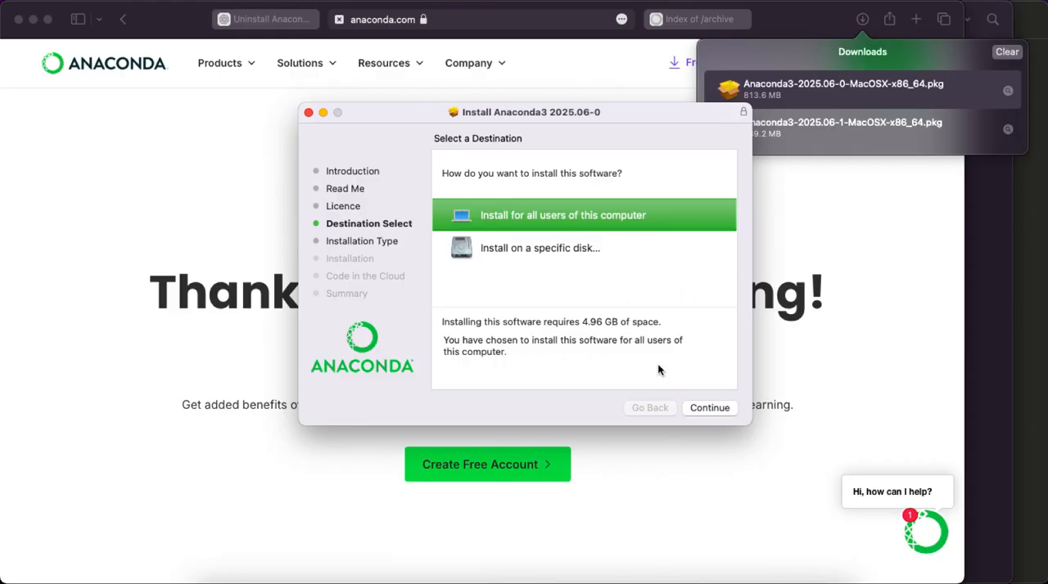
pyautogui.click(701, 407)
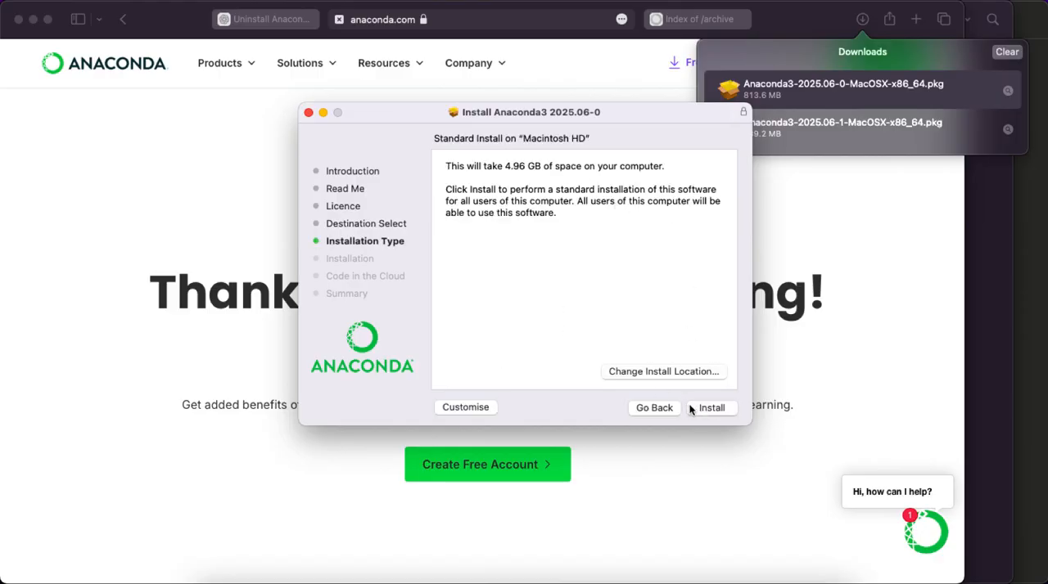
pyautogui.click(712, 407)
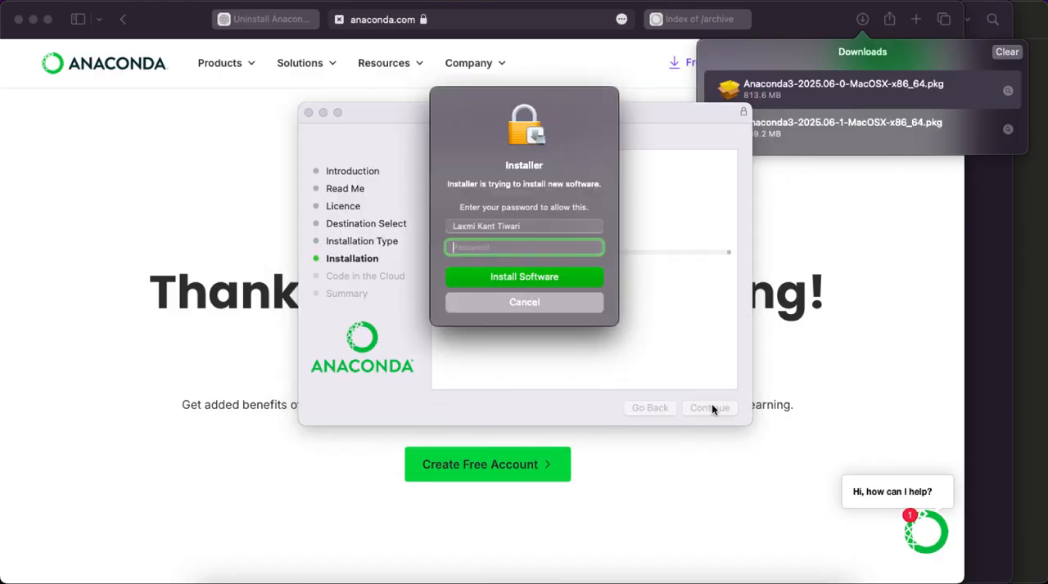
pyautogui.write('•••••')
pyautogui.press('Return')
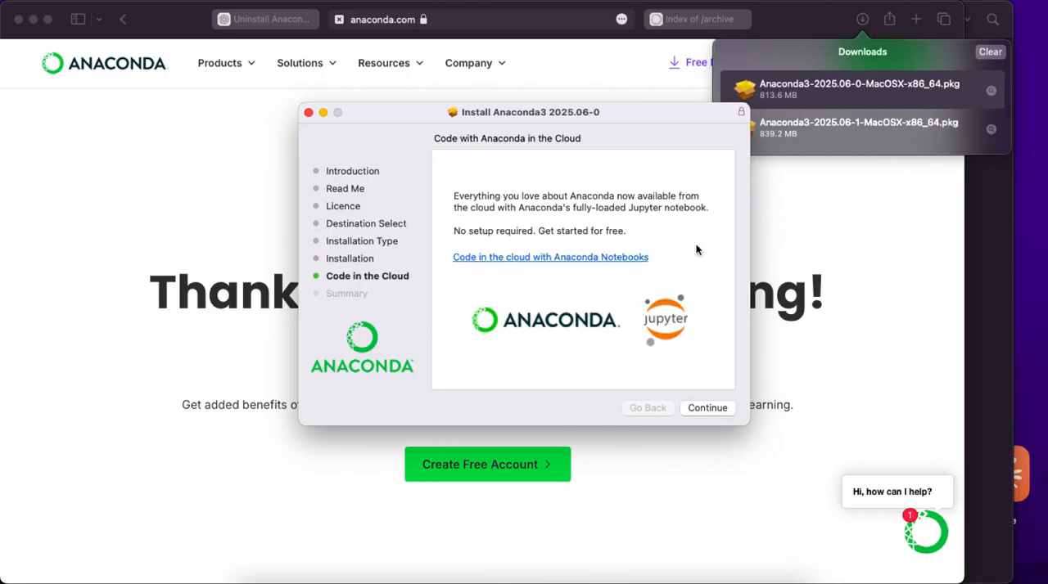
# Step: Finish and close the Anaconda installer, moving its package to the Bin
pyautogui.click(706, 408)
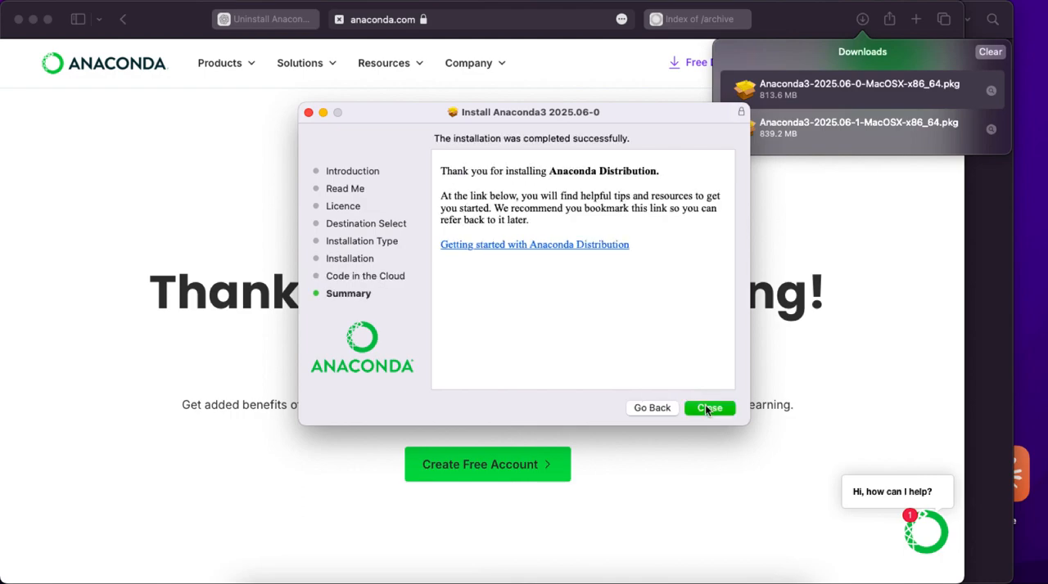
pyautogui.click(707, 407)
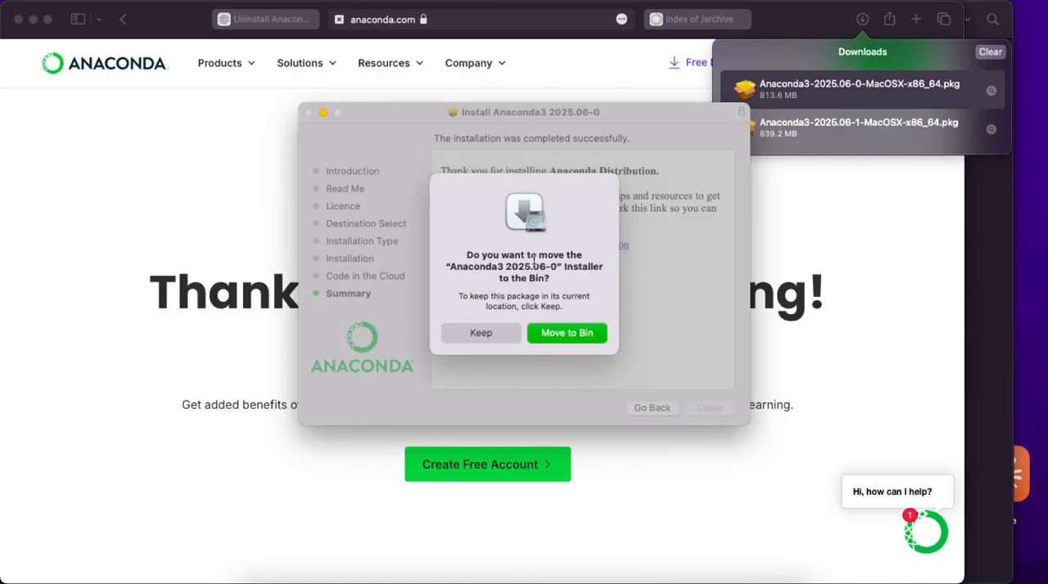
pyautogui.click(569, 335)
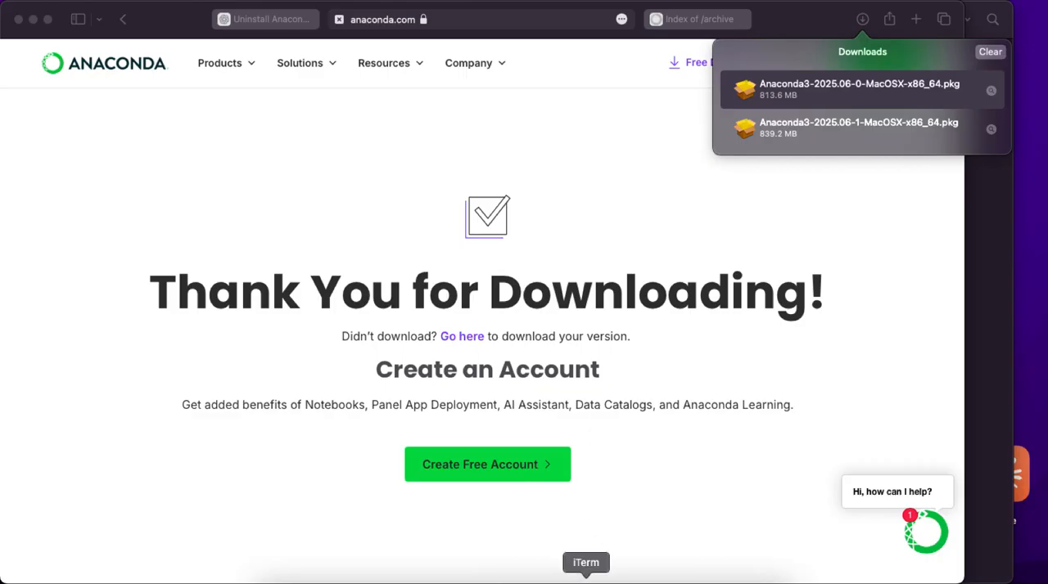
# Step: Open a new iTerm window with the default profile and quit iTerm, closing all sessions
pyautogui.rightClick(585, 578)
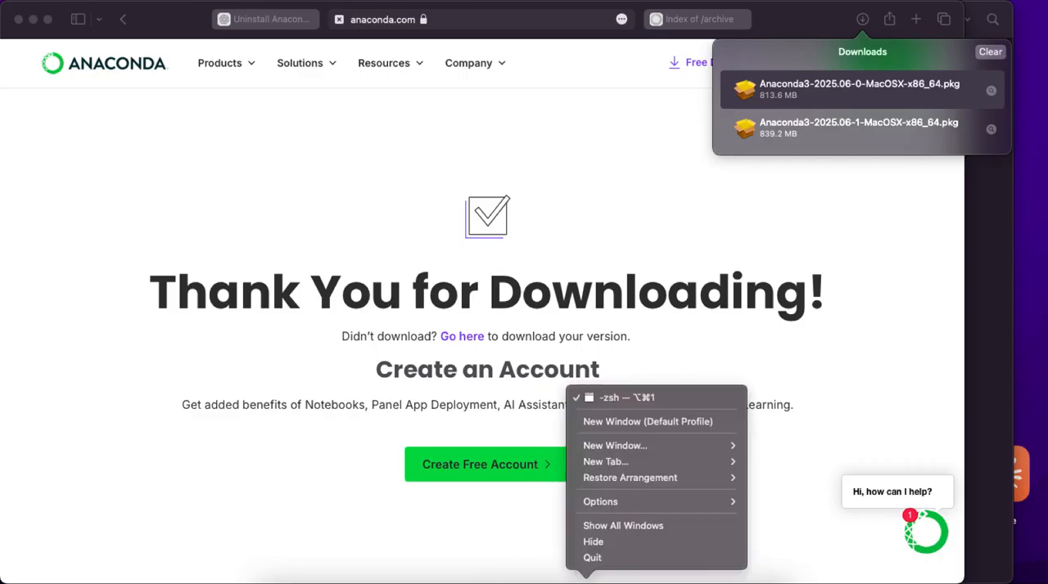
pyautogui.click(639, 423)
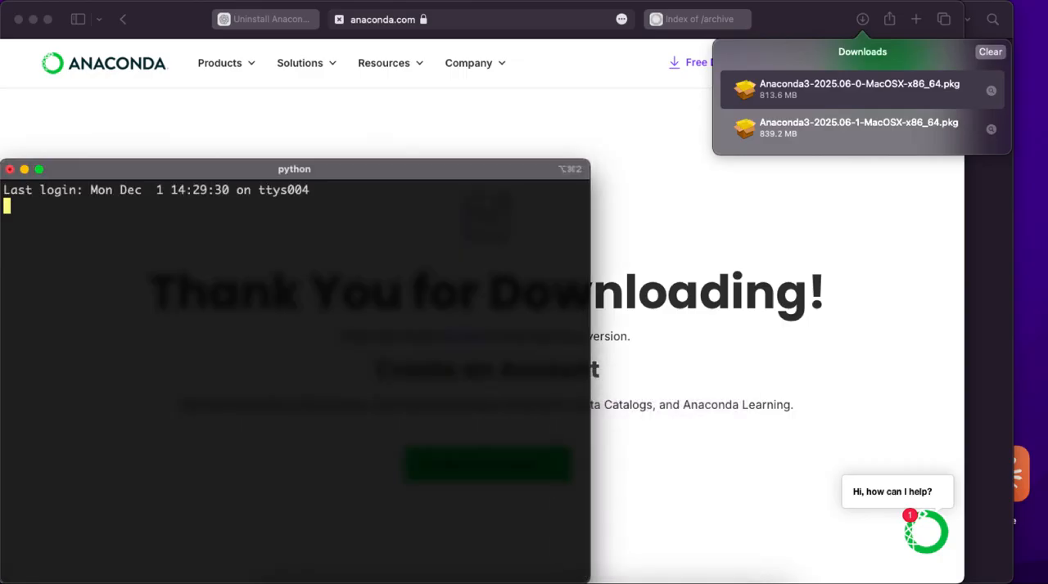
pyautogui.rightClick(586, 578)
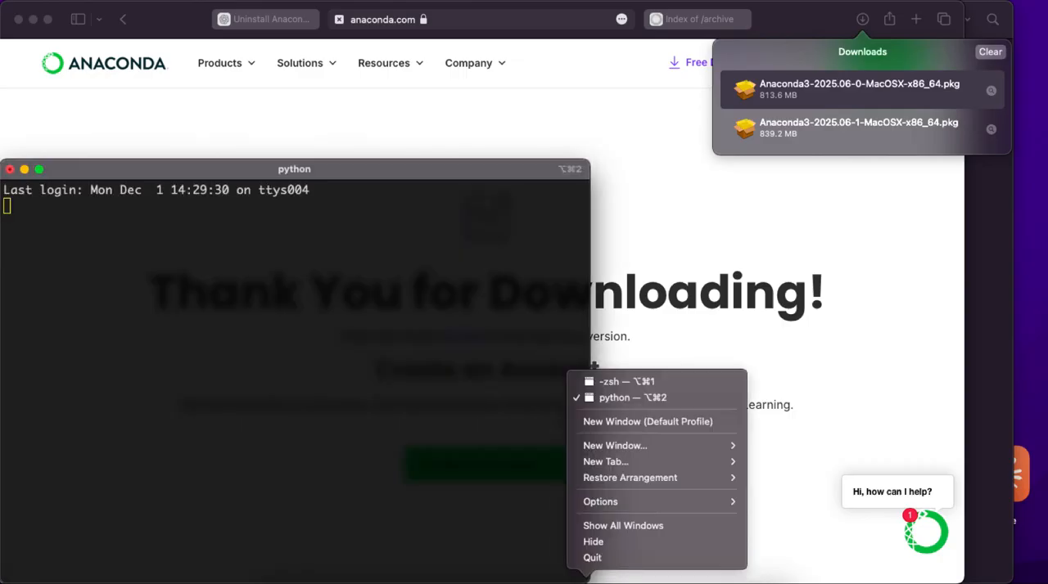
pyautogui.click(592, 558)
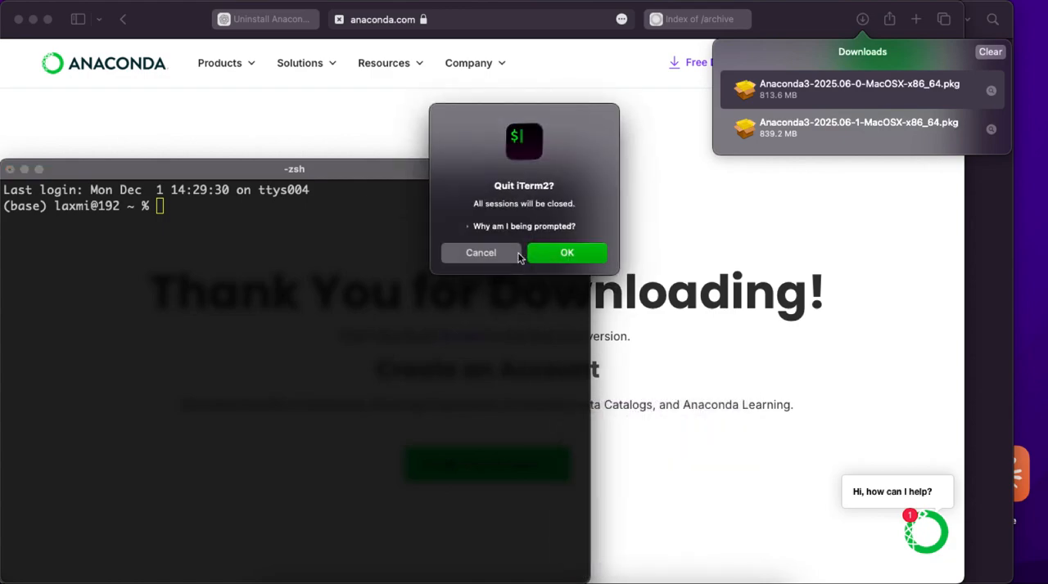
pyautogui.click(566, 253)
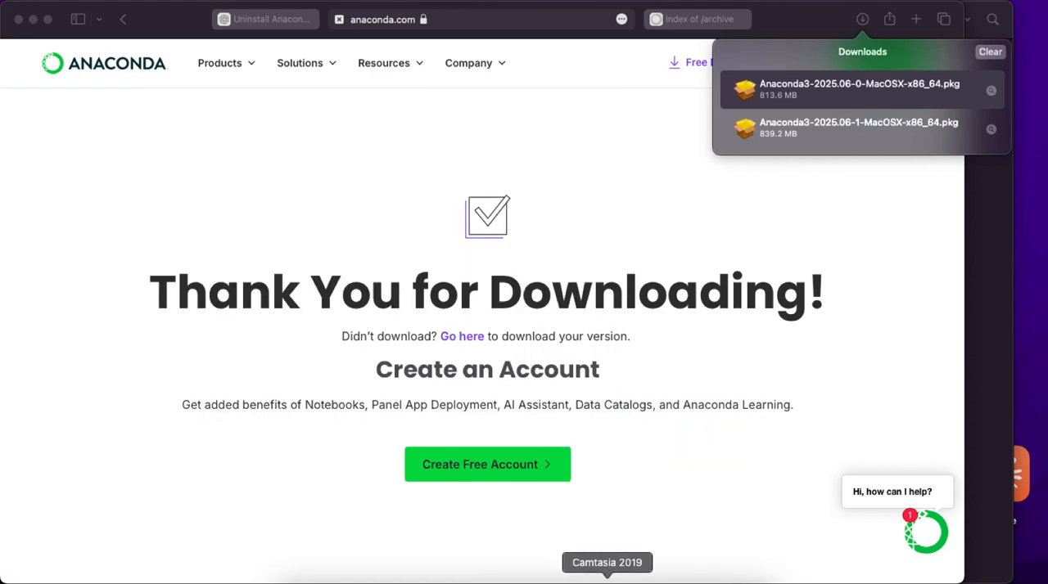
# Step: Relaunch iTerm and check the shell prompt for the active (base) environment
pyautogui.press('super+space')
pyautogui.write('iterm')
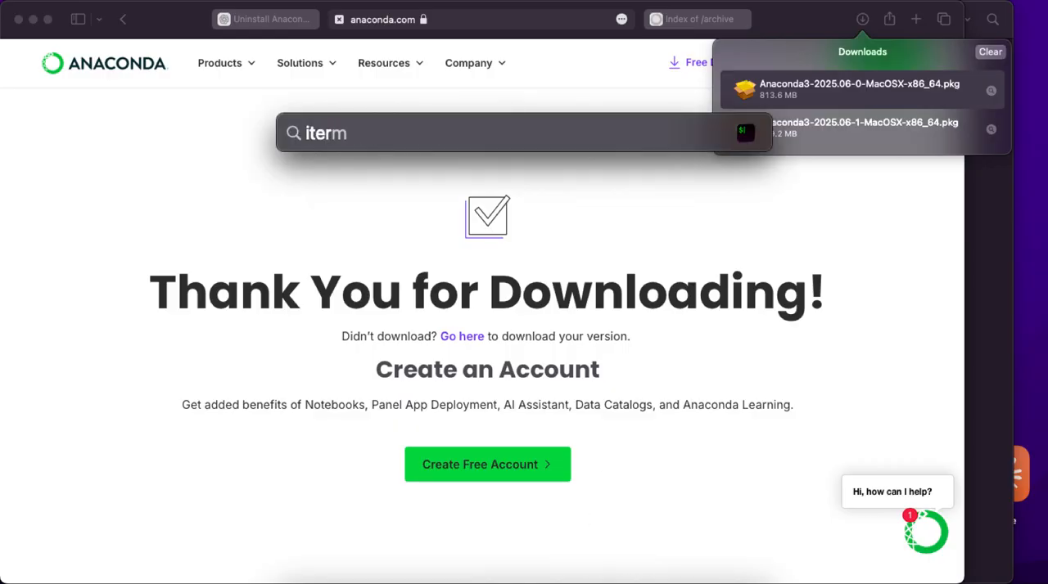
pyautogui.press('Return')
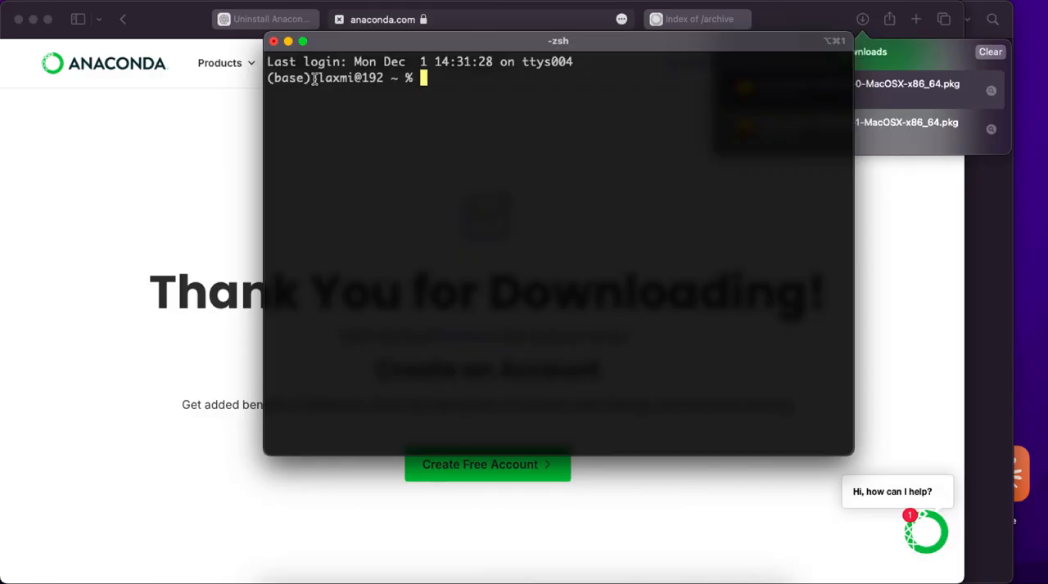
pyautogui.moveTo(315, 79); pyautogui.dragTo(269, 73)
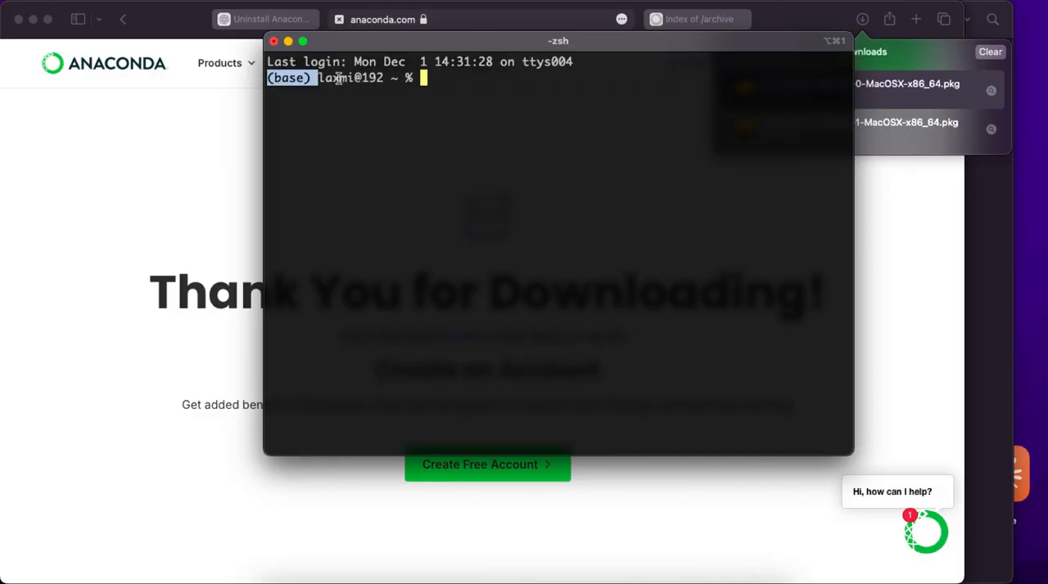
pyautogui.click(491, 105)
# Step: Run python in the shell to check the interpreter's version banner, and leave it with exit()
pyautogui.write('python')
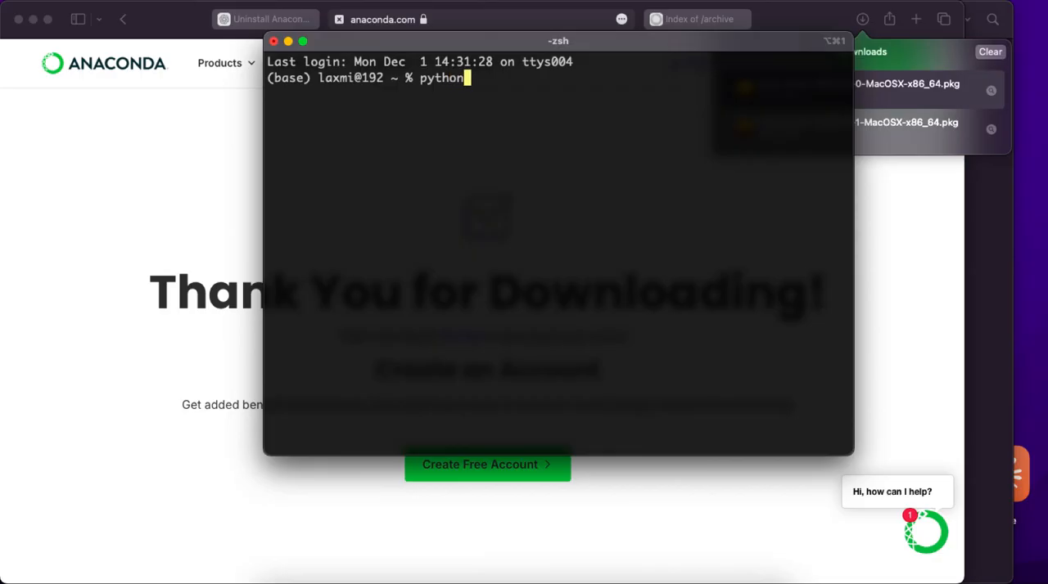
pyautogui.press('Return')
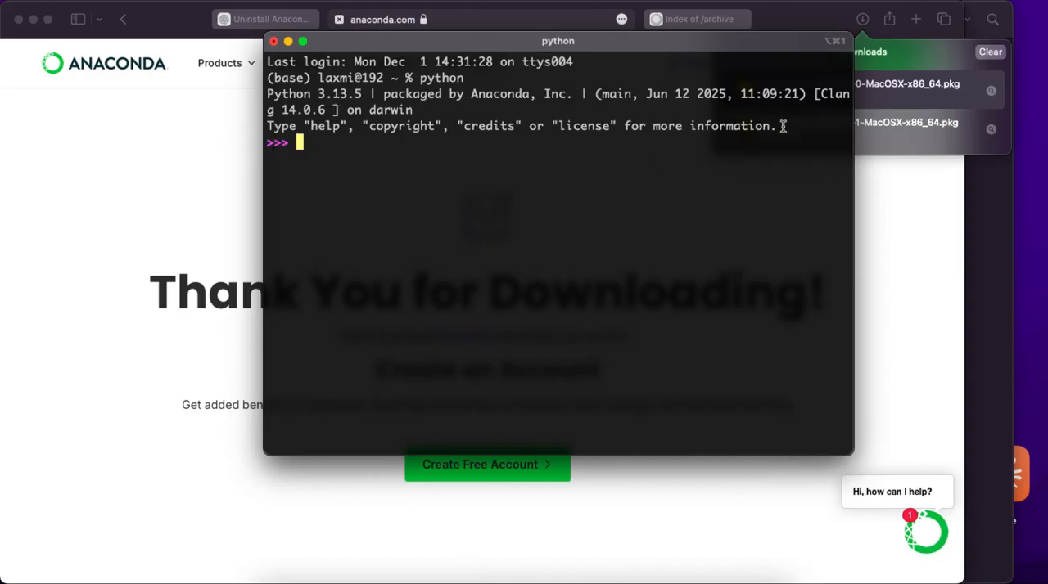
pyautogui.moveTo(793, 123); pyautogui.dragTo(239, 61)
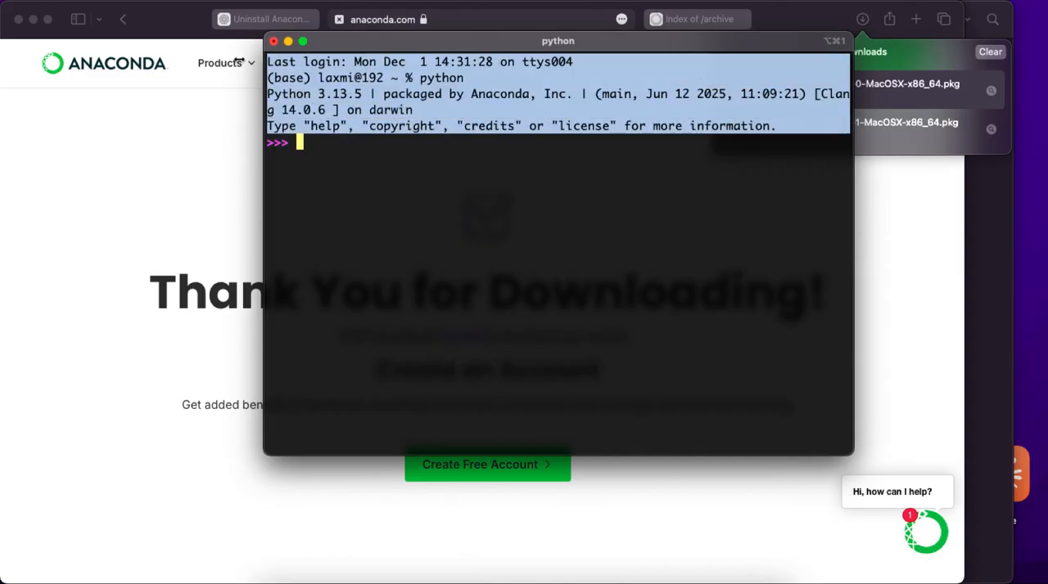
pyautogui.click(410, 189)
pyautogui.write('exit()')
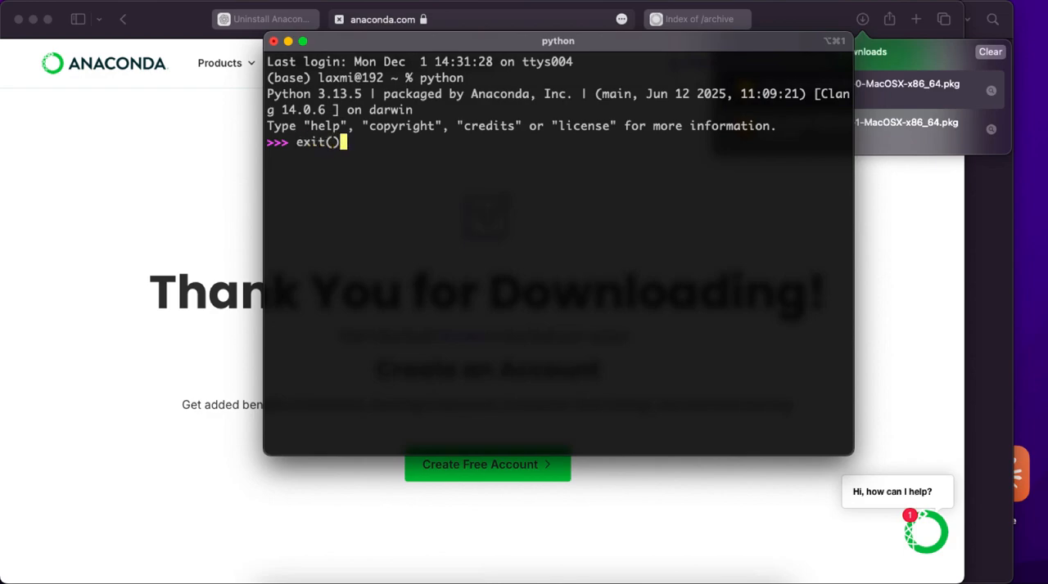
pyautogui.press('Return')
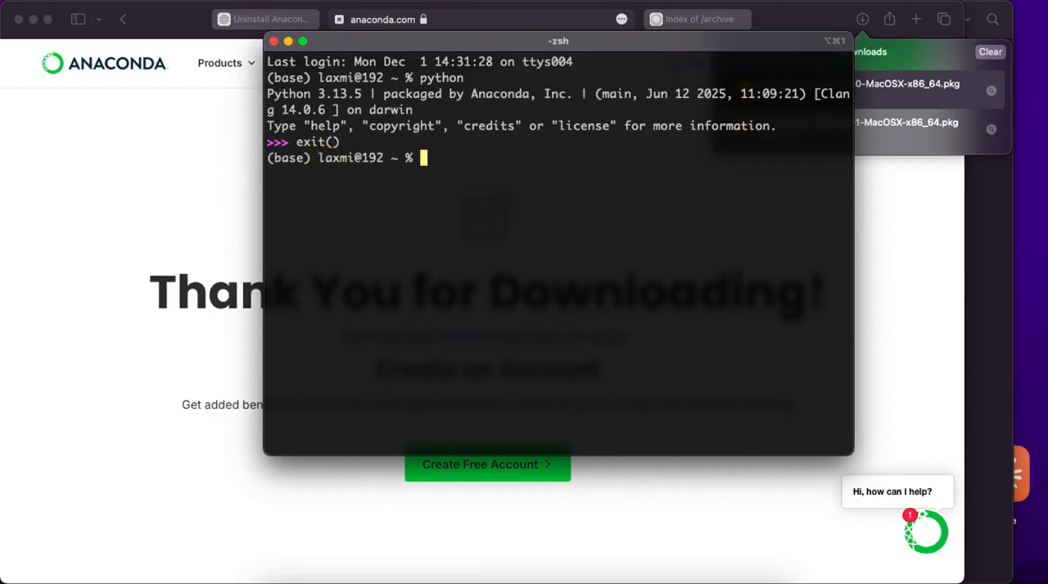